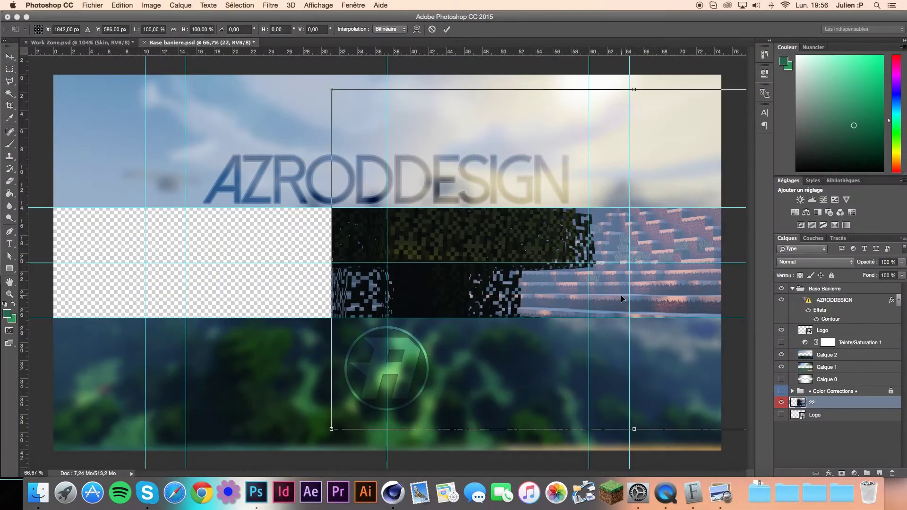
Scale the terrain screenshot (layer 22) to fill the middle band and apply the Dilatation warp preset
{"action": "left_click_drag", "start_coordinate": [290, 218], "coordinate": [267, 208]}
{"action": "left_click_drag", "start_coordinate": [691, 80], "coordinate": [721, 63]}
{"action": "mouse_move", "coordinate": [722, 189]}
{"action": "left_mouse_down"}
{"action": "mouse_move", "coordinate": [735, 192]}
{"action": "mouse_move", "coordinate": [721, 189]}
{"action": "left_mouse_up"}
{"action": "left_click_drag", "start_coordinate": [561, 365], "coordinate": [543, 378]}
{"action": "key", "text": "ctrl+z"}
{"action": "left_click", "coordinate": [130, 29]}
{"action": "left_click", "coordinate": [102, 121]}
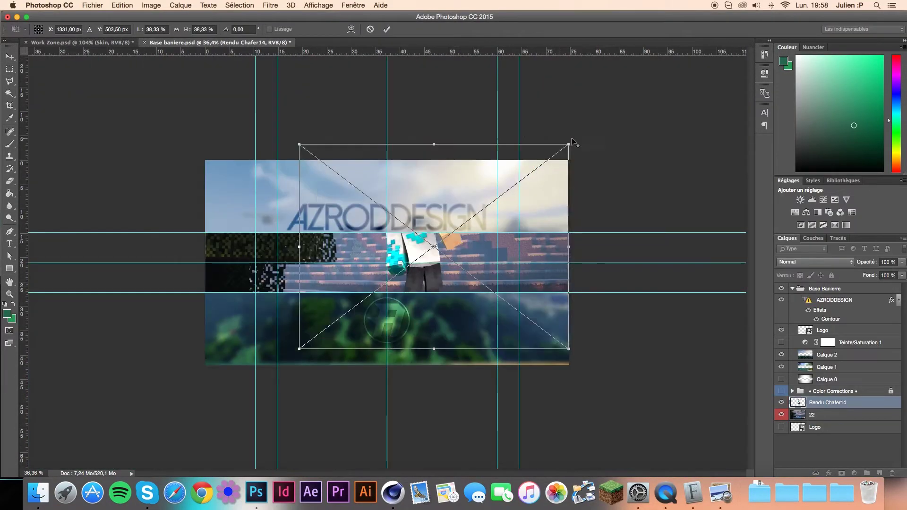
Shrink and mirror the Chafer skin render, then place it at the banner's left
{"action": "left_click_drag", "start_coordinate": [573, 142], "coordinate": [543, 161]}
{"action": "scroll", "coordinate": [434, 246], "scroll_direction": "up", "scroll_amount": 5}
{"action": "mouse_move", "coordinate": [397, 283]}
{"action": "left_mouse_down"}
{"action": "mouse_move", "coordinate": [413, 300]}
{"action": "mouse_move", "coordinate": [372, 301]}
{"action": "left_mouse_up"}
Add a CHAFER text block beside the skin in the Dimitri font
{"action": "left_click", "coordinate": [498, 225]}
{"action": "left_click", "coordinate": [764, 112]}
{"action": "left_click", "coordinate": [678, 117]}
{"action": "type", "text": "dimi"}
{"action": "key", "text": "super+a"}
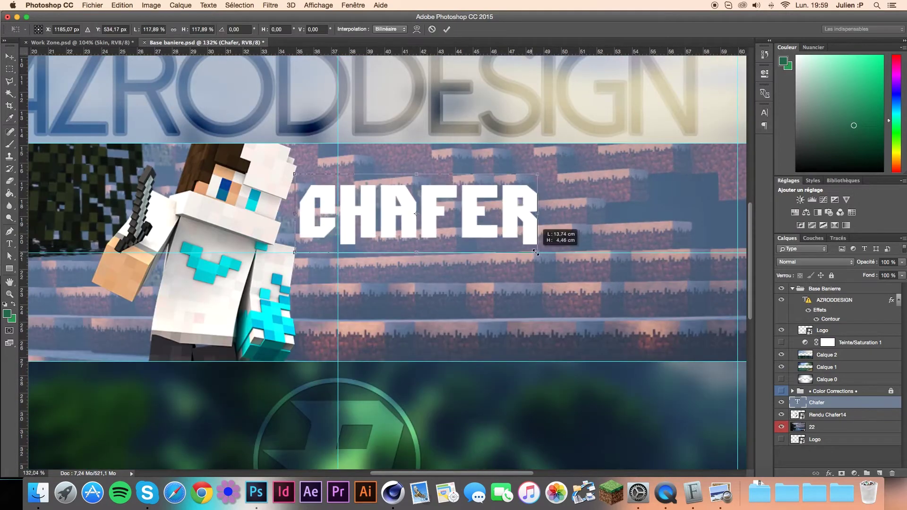
Enlarge the CHAFER title slightly and shift it right and down
{"action": "left_click_drag", "start_coordinate": [536, 252], "coordinate": [538, 255]}
{"action": "left_click_drag", "start_coordinate": [510, 233], "coordinate": [554, 246]}
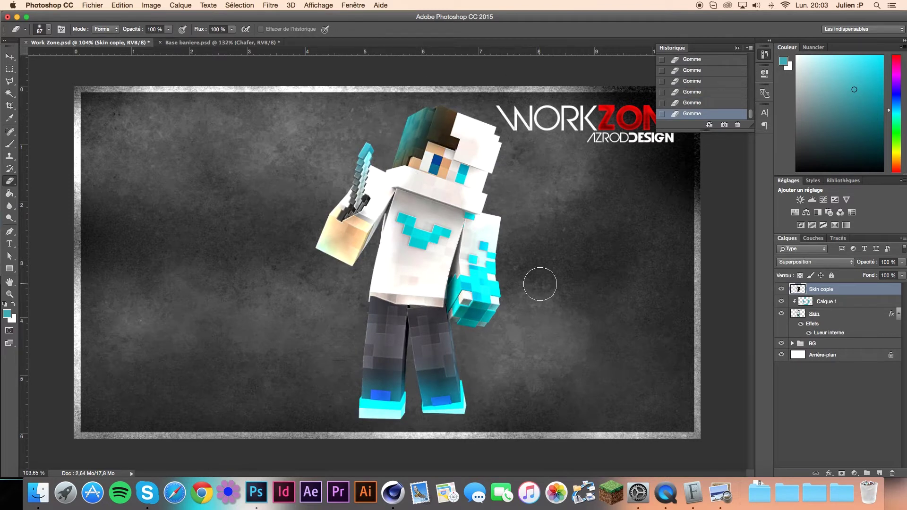
Merge the skin layers and add a new paint layer blended as Lumière crue
{"action": "key", "text": "ctrl+e"}
{"action": "key", "text": "ctrl+shift+alt+n"}
{"action": "key", "text": "b"}
{"action": "right_click", "coordinate": [628, 323]}
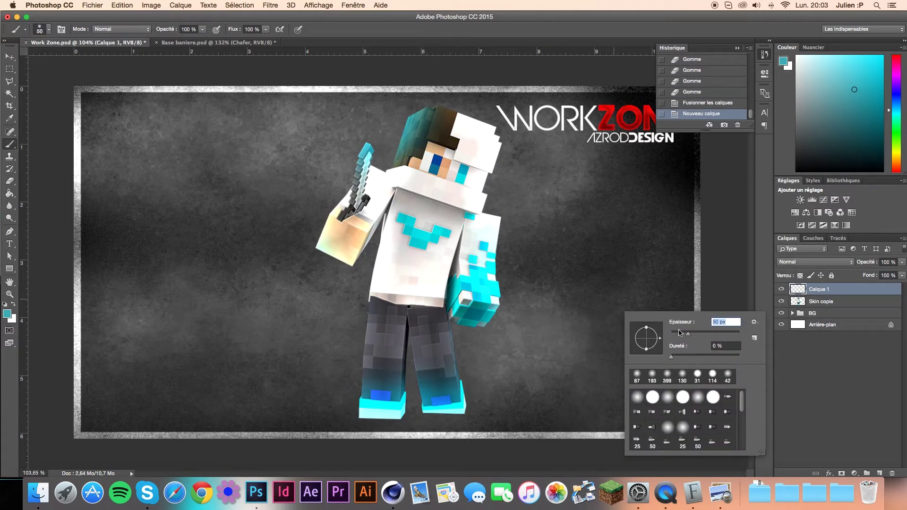
{"action": "left_click", "coordinate": [815, 262]}
{"action": "left_click", "coordinate": [803, 374]}
{"action": "left_click", "coordinate": [815, 261]}
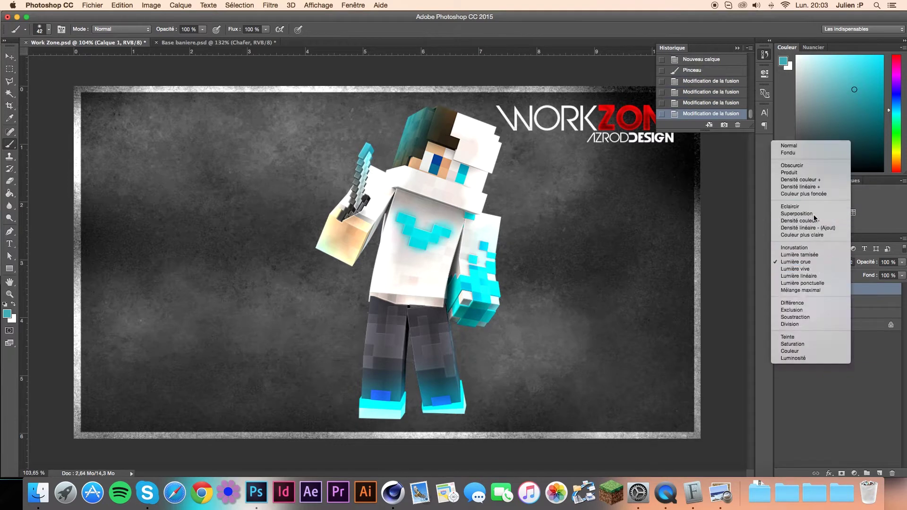
{"action": "left_click", "coordinate": [799, 285]}
Open POISEN_LIGHTS from Downloads and show its blue light layer
{"action": "left_click", "coordinate": [814, 492]}
{"action": "left_click", "coordinate": [731, 397]}
{"action": "left_click", "coordinate": [780, 382]}
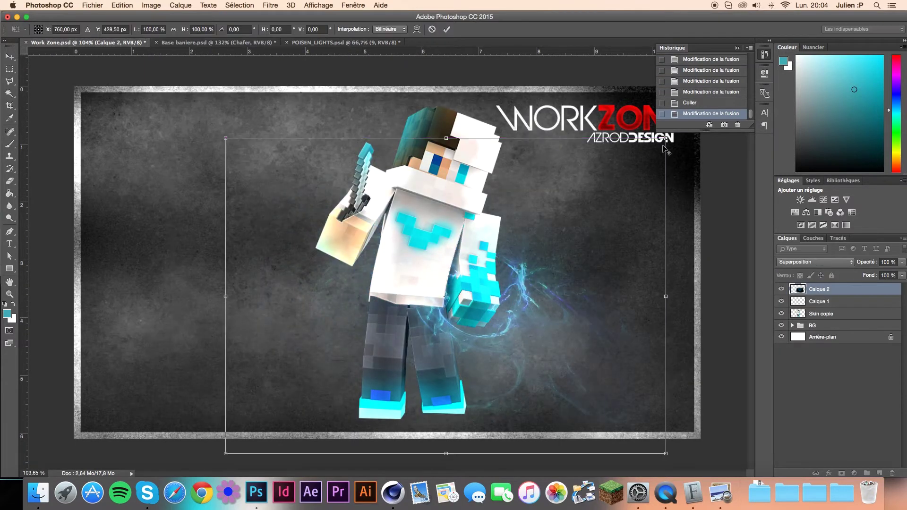
{"action": "scroll", "coordinate": [531, 293], "scroll_direction": "up", "scroll_amount": 2}
Duplicate and mirror the light, show the red light, and bring the skin group into the banner
{"action": "key", "text": "ctrl+j"}
{"action": "key", "text": "ctrl+t"}
{"action": "left_click_drag", "start_coordinate": [549, 373], "coordinate": [562, 336]}
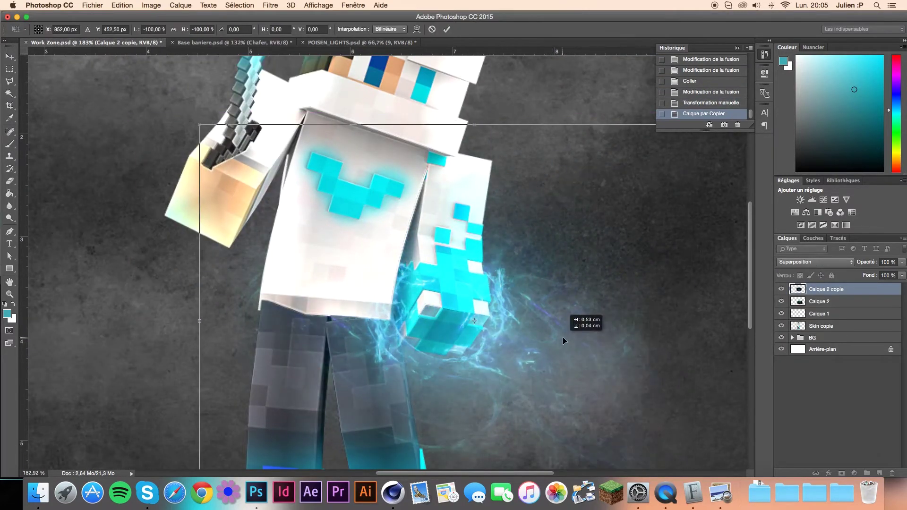
{"action": "key", "text": "Return"}
{"action": "left_click", "coordinate": [781, 433]}
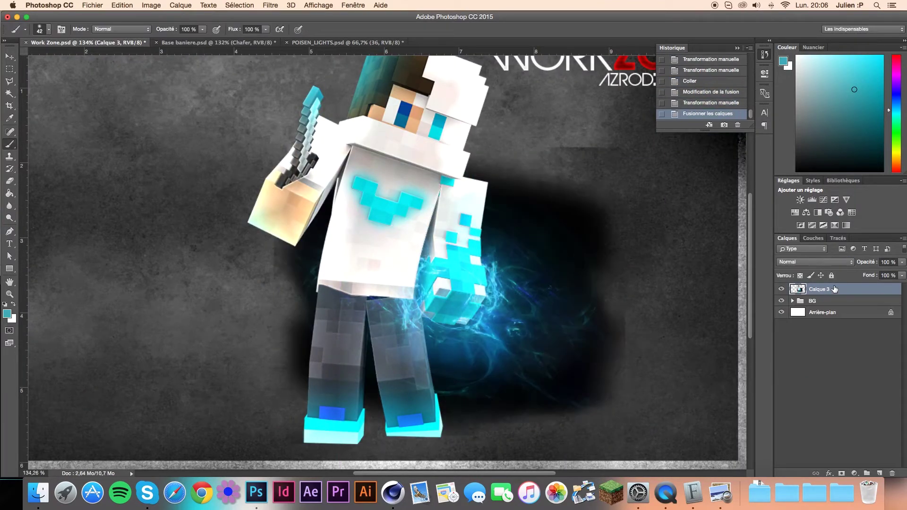
{"action": "mouse_move", "coordinate": [816, 292]}
{"action": "left_mouse_down"}
{"action": "mouse_move", "coordinate": [832, 343]}
{"action": "mouse_move", "coordinate": [816, 411]}
{"action": "left_mouse_up"}
Position the Skin group above the Chafer text at the banner's left
{"action": "key", "text": "ctrl+t"}
{"action": "left_click_drag", "start_coordinate": [496, 260], "coordinate": [203, 259]}
{"action": "key", "text": "Return"}
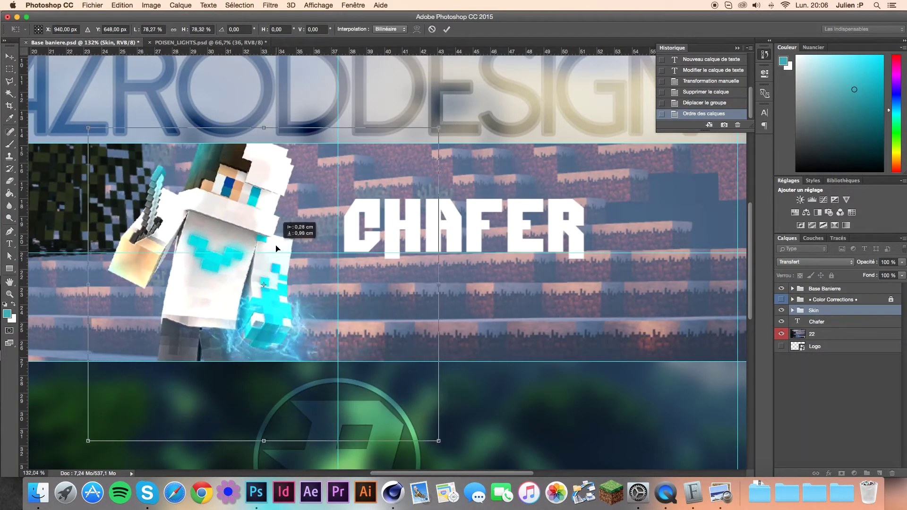
{"action": "left_click_drag", "start_coordinate": [330, 276], "coordinate": [369, 264]}
Give CHAFER a gradient overlay with a deeper teal colour stop
{"action": "right_click", "coordinate": [817, 321]}
{"action": "left_click", "coordinate": [749, 303]}
{"action": "left_click", "coordinate": [472, 153]}
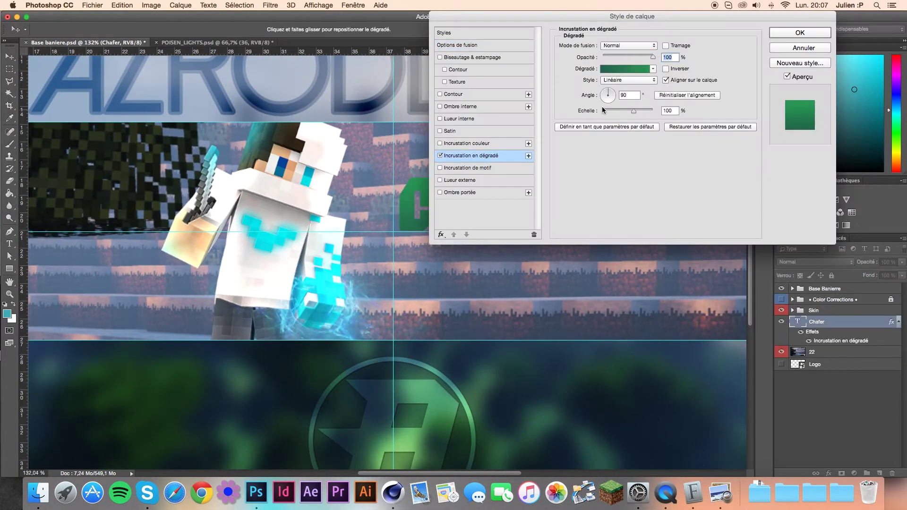
{"action": "left_click", "coordinate": [626, 68]}
{"action": "double_click", "coordinate": [332, 249]}
{"action": "left_click", "coordinate": [322, 313]}
{"action": "left_click", "coordinate": [683, 219]}
{"action": "left_click", "coordinate": [557, 104]}
Add an inner glow and a second gradient overlay in Incrustation mode
{"action": "left_click", "coordinate": [459, 118]}
{"action": "left_click", "coordinate": [528, 155]}
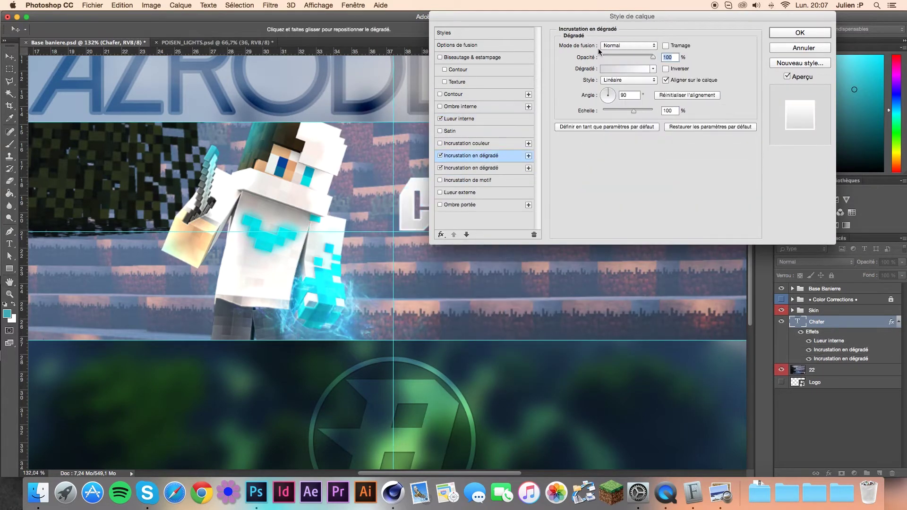
{"action": "left_click", "coordinate": [629, 45]}
{"action": "left_click", "coordinate": [623, 87]}
Enable Satin using a colour sampled from the CHAFER text
{"action": "left_click_drag", "start_coordinate": [632, 16], "coordinate": [512, 266]}
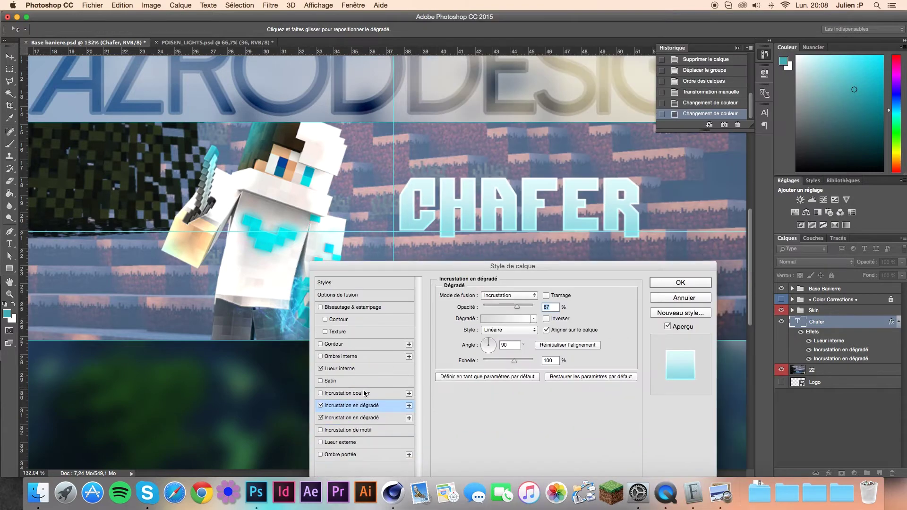
{"action": "left_click", "coordinate": [330, 381]}
{"action": "left_click", "coordinate": [543, 295]}
{"action": "left_click", "coordinate": [416, 208]}
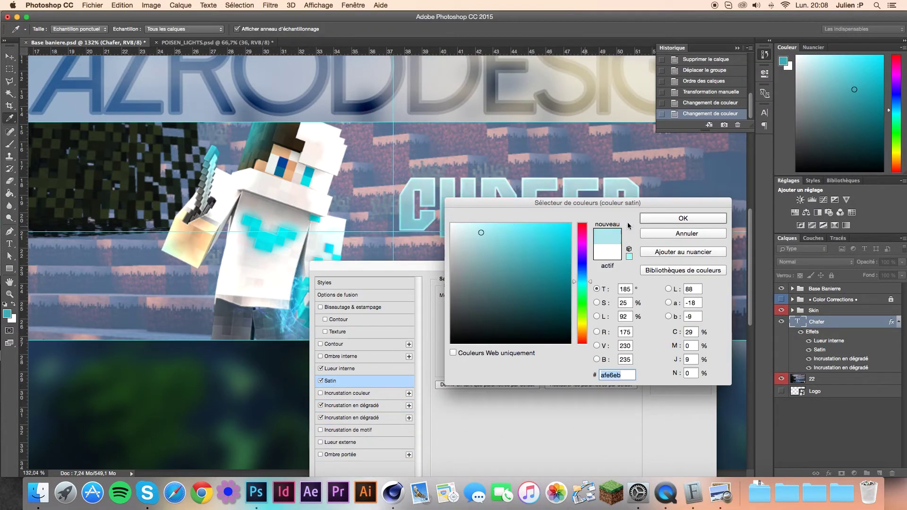
{"action": "key", "text": "Return"}
Add a chrome gradient overlay in Superposition at 56%, apply the style, and duplicate the Chafer layer
{"action": "left_click", "coordinate": [409, 406]}
{"action": "left_click", "coordinate": [537, 304]}
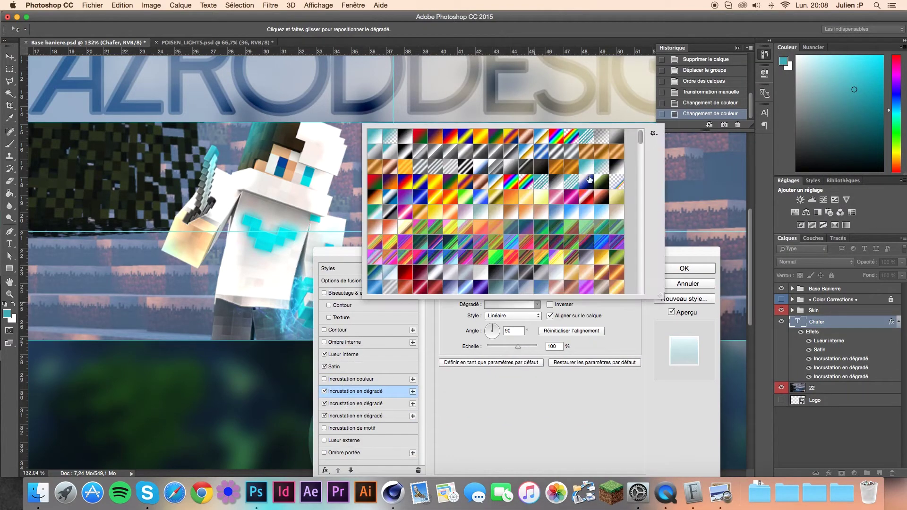
{"action": "double_click", "coordinate": [461, 136]}
{"action": "left_click", "coordinate": [513, 281]}
{"action": "left_click", "coordinate": [512, 237]}
{"action": "left_click_drag", "start_coordinate": [537, 293], "coordinate": [516, 293]}
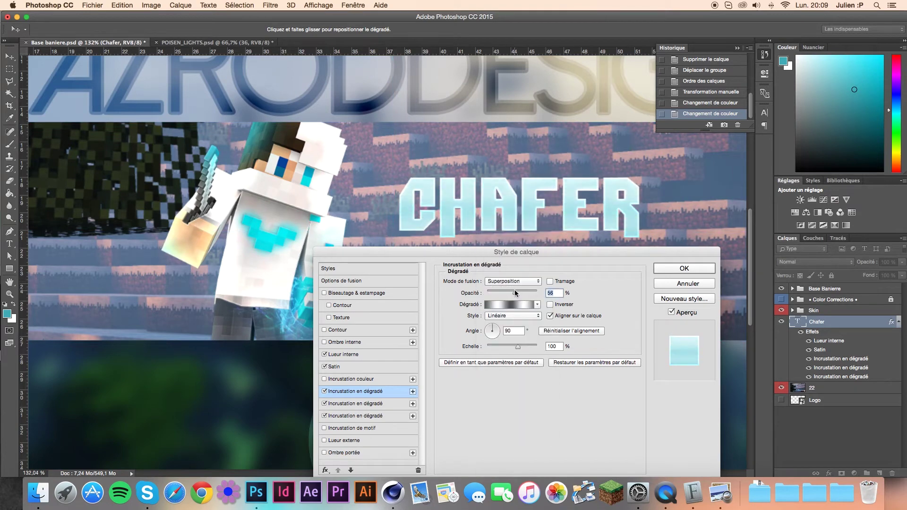
{"action": "key", "text": "Return"}
{"action": "left_click_drag", "start_coordinate": [812, 331], "coordinate": [888, 474]}
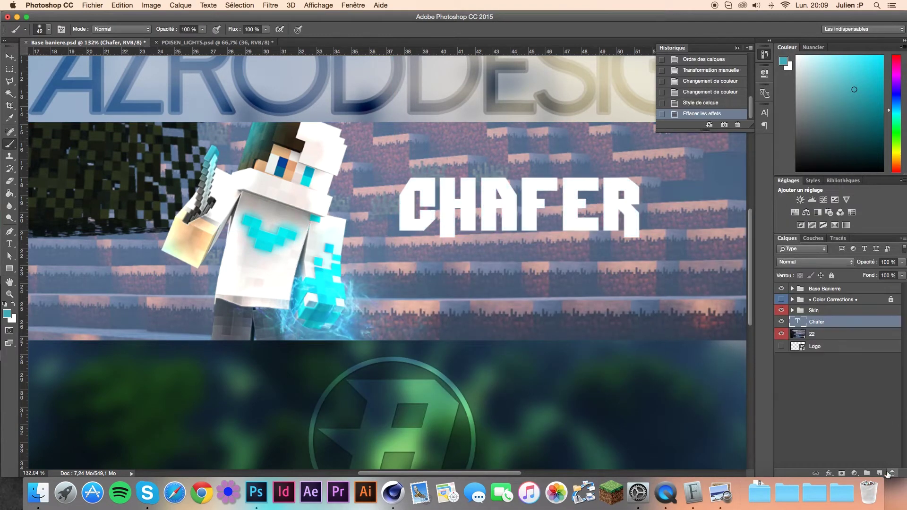
Clear the original title's effects, paste the style onto the copy, and paint cyan light on the letters
{"action": "key", "text": "alt+Up"}
{"action": "key", "text": "alt+Up"}
{"action": "right_click", "coordinate": [827, 322]}
{"action": "left_click", "coordinate": [757, 323]}
{"action": "left_click_drag", "start_coordinate": [642, 219], "coordinate": [640, 184]}
{"action": "left_click", "coordinate": [628, 190]}
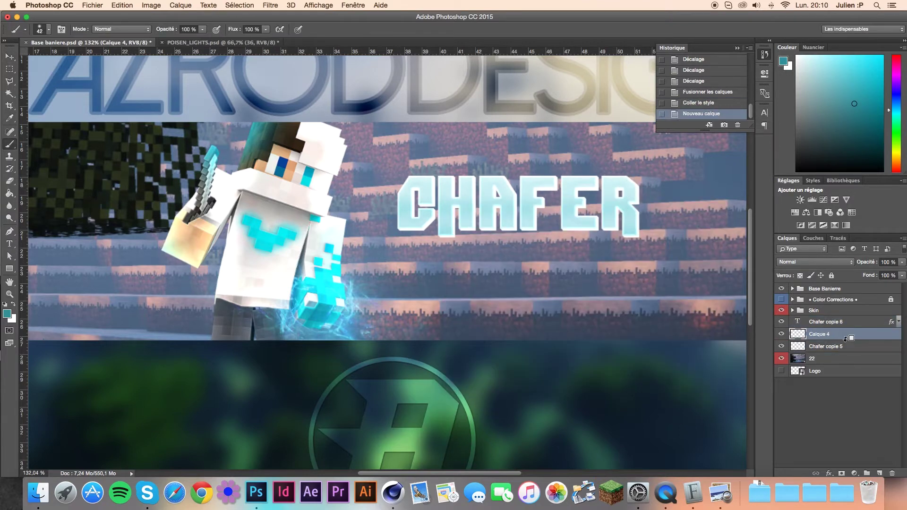
{"action": "left_click", "coordinate": [614, 195], "text": "alt"}
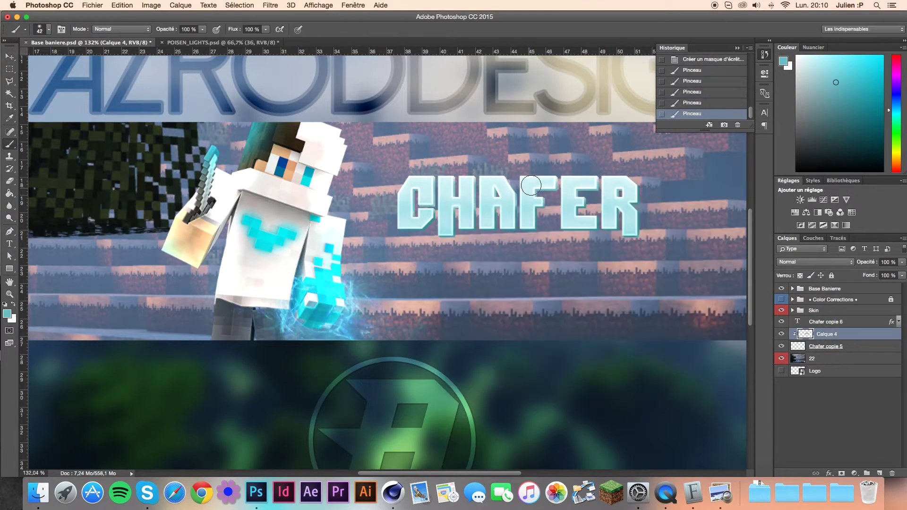
Adjust the inner glow on Chafer copie 5
{"action": "double_click", "coordinate": [860, 346]}
{"action": "left_click_drag", "start_coordinate": [544, 93], "coordinate": [375, 263]}
{"action": "left_click", "coordinate": [456, 271]}
{"action": "left_click", "coordinate": [800, 356]}
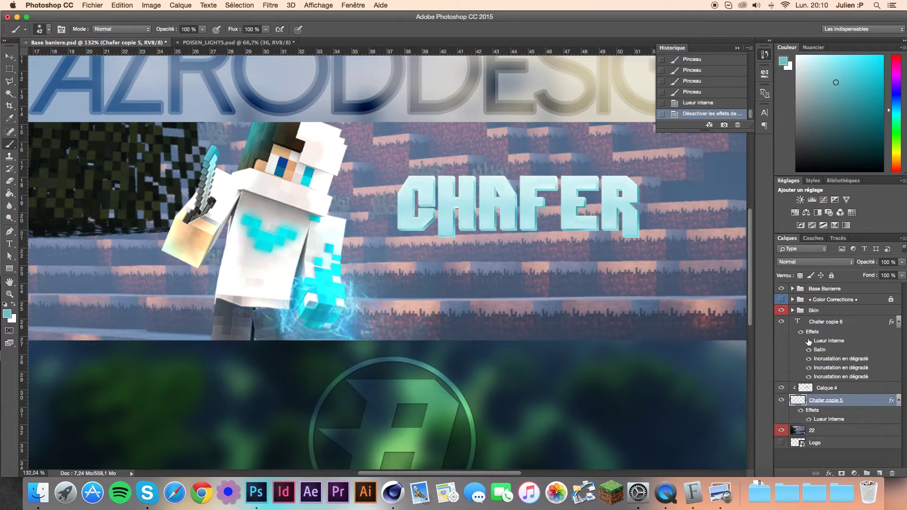
Select the terrain background layer and preview a 2,8-pixel Gaussian blur on it
{"action": "left_click", "coordinate": [812, 376]}
{"action": "key", "text": "super+t"}
{"action": "key", "text": "Return"}
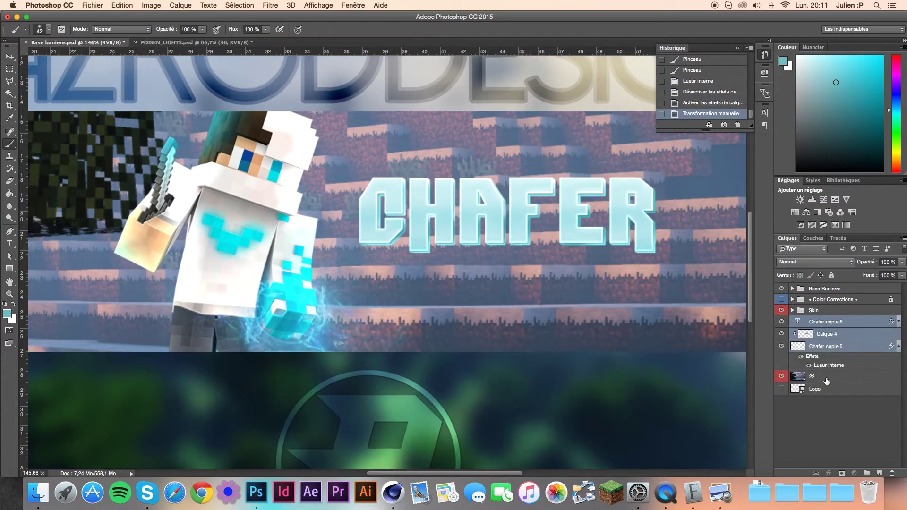
{"action": "left_click", "coordinate": [270, 5]}
{"action": "left_click", "coordinate": [416, 169]}
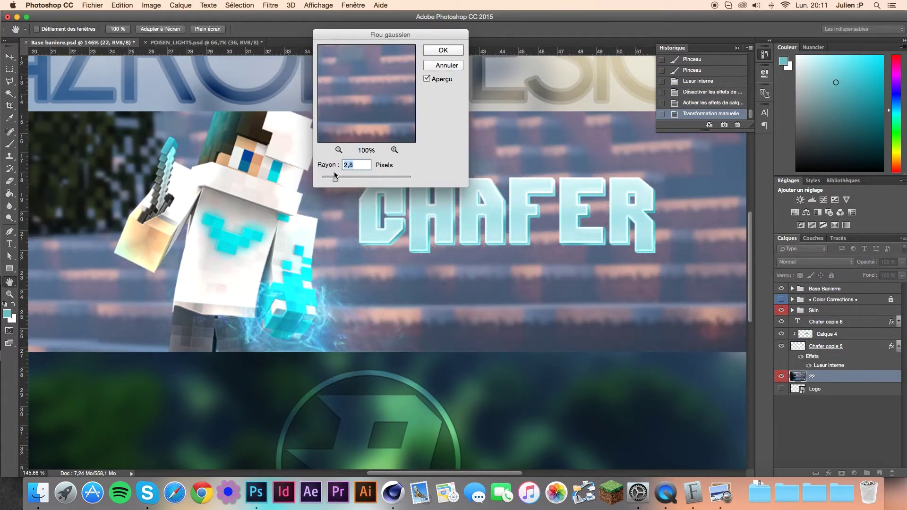
Apply the Gaussian blur, try a green paint layer with blend modes, then delete it
{"action": "key", "text": "Return"}
{"action": "key", "text": "shift+super+alt+n"}
{"action": "key", "text": "b"}
{"action": "left_click", "coordinate": [6, 314]}
{"action": "left_click", "coordinate": [698, 217]}
{"action": "left_click_drag", "start_coordinate": [199, 209], "coordinate": [141, 293]}
{"action": "left_click", "coordinate": [815, 262]}
{"action": "key", "text": "Down"}
{"action": "key", "text": "Down"}
{"action": "key", "text": "Down"}
{"action": "key", "text": "Down"}
{"action": "key", "text": "Down"}
{"action": "key", "text": "Down"}
{"action": "key", "text": "Down"}
{"action": "key", "text": "Down"}
{"action": "key", "text": "Down"}
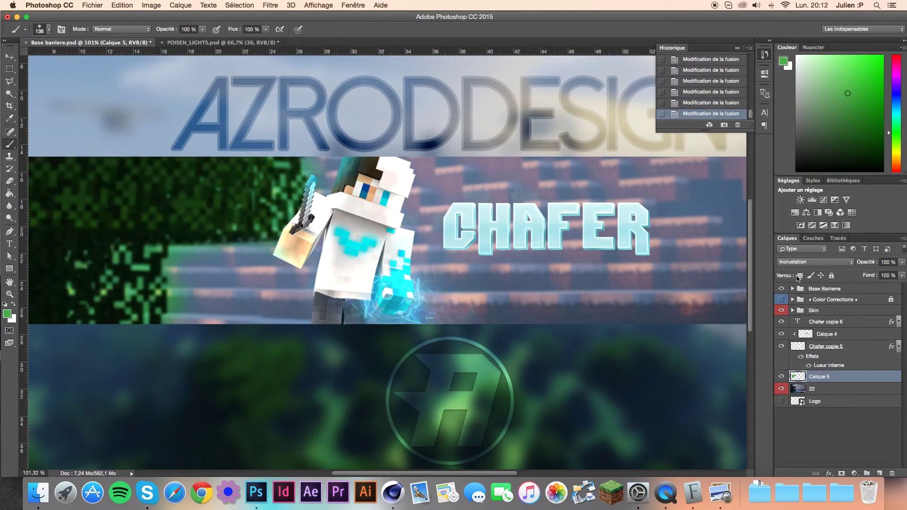
{"action": "left_click_drag", "start_coordinate": [809, 377], "coordinate": [892, 473]}
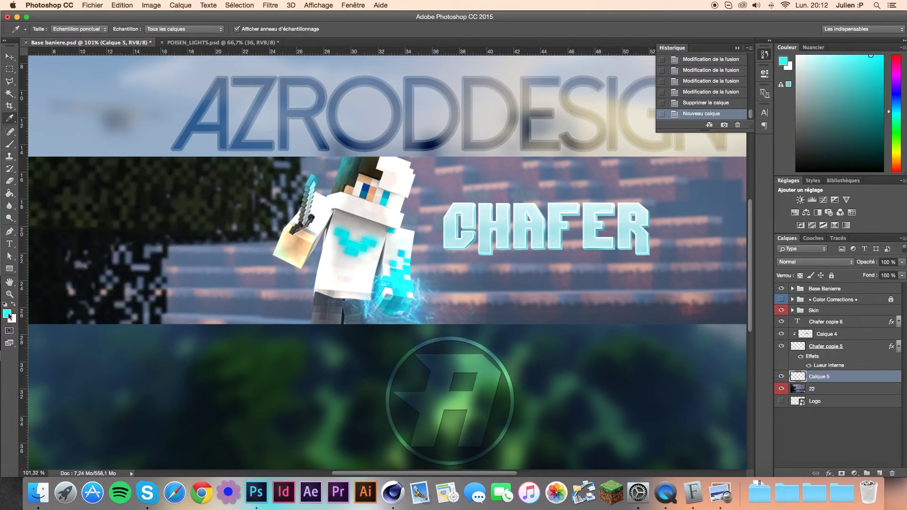
Paint a cyan stroke layer blended as Densité couleur -, then hide it
{"action": "key", "text": "b"}
{"action": "left_click_drag", "start_coordinate": [81, 172], "coordinate": [307, 226]}
{"action": "left_click", "coordinate": [815, 261]}
{"action": "key", "text": "super+minus"}
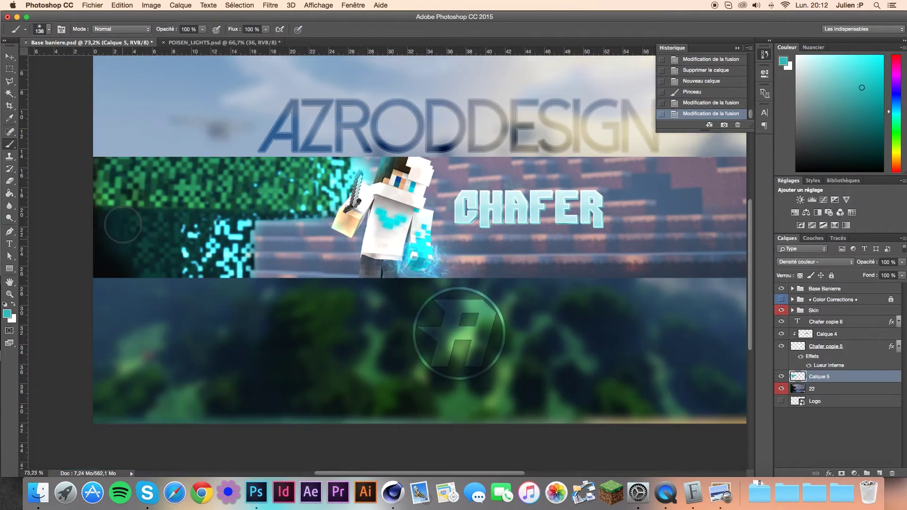
{"action": "left_click", "coordinate": [270, 5]}
Cancel a motion blur attempt and add a Luminosité/Contraste adjustment above the background
{"action": "left_click", "coordinate": [426, 171]}
{"action": "left_click", "coordinate": [510, 177]}
{"action": "left_click", "coordinate": [781, 376]}
{"action": "left_click", "coordinate": [812, 389]}
{"action": "left_click", "coordinate": [800, 199]}
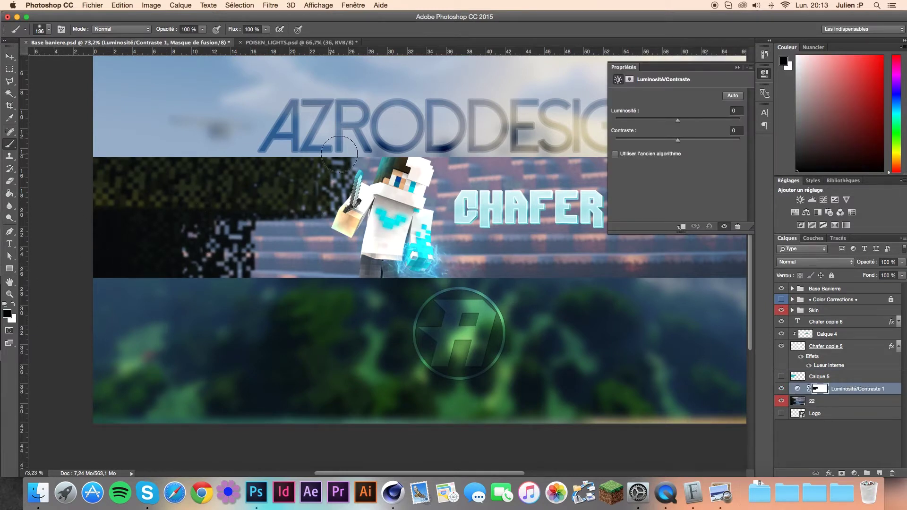
Set brightness to 56, paint the adjustment's mask, and add a Noir et blanc adjustment layer
{"action": "left_click_drag", "start_coordinate": [677, 121], "coordinate": [701, 120]}
{"action": "left_click_drag", "start_coordinate": [258, 247], "coordinate": [472, 227]}
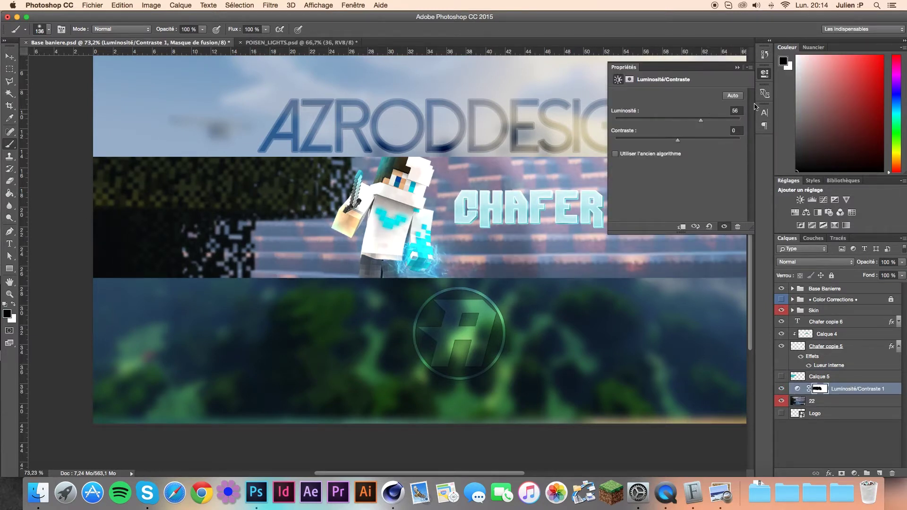
{"action": "left_click", "coordinate": [737, 67]}
{"action": "key", "text": "x"}
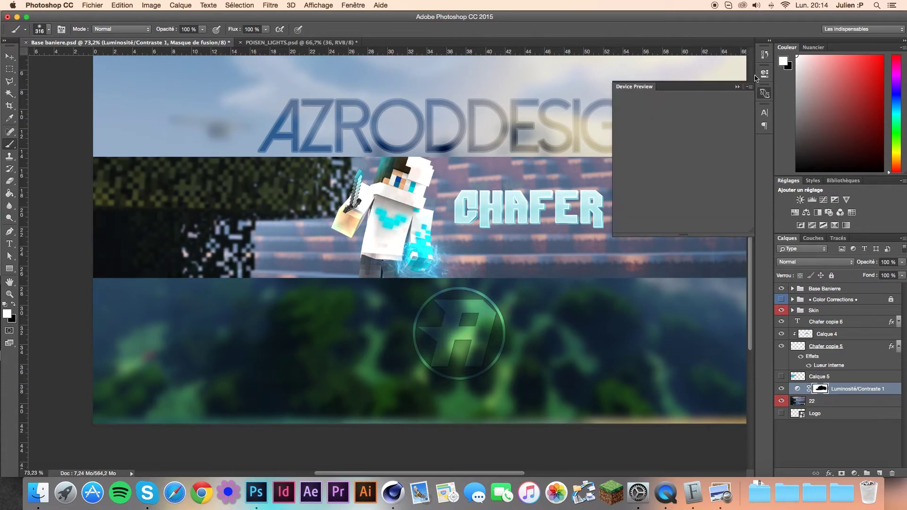
{"action": "left_click", "coordinate": [764, 74]}
{"action": "left_click", "coordinate": [817, 212]}
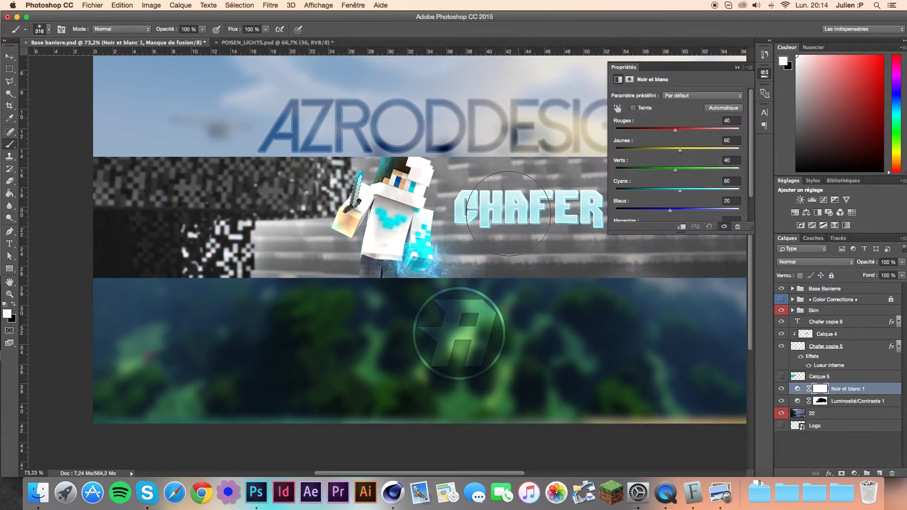
{"action": "right_click", "coordinate": [465, 255]}
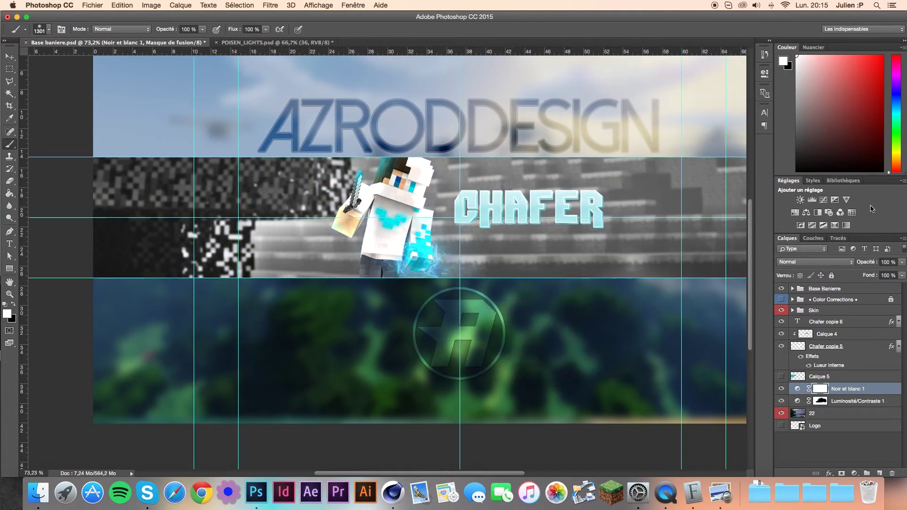
Select the Noir et blanc adjustment and add a gradient fill layer over the banner
{"action": "left_click", "coordinate": [820, 390]}
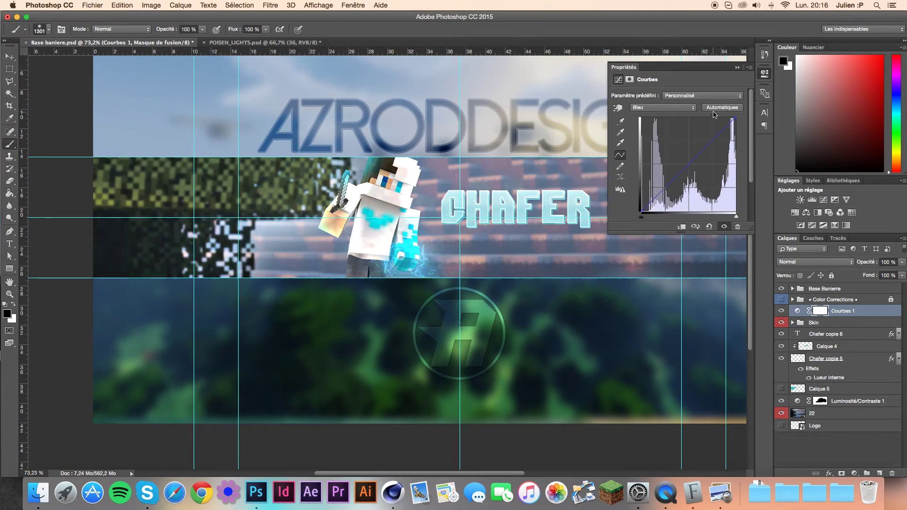
{"action": "left_click", "coordinate": [854, 472]}
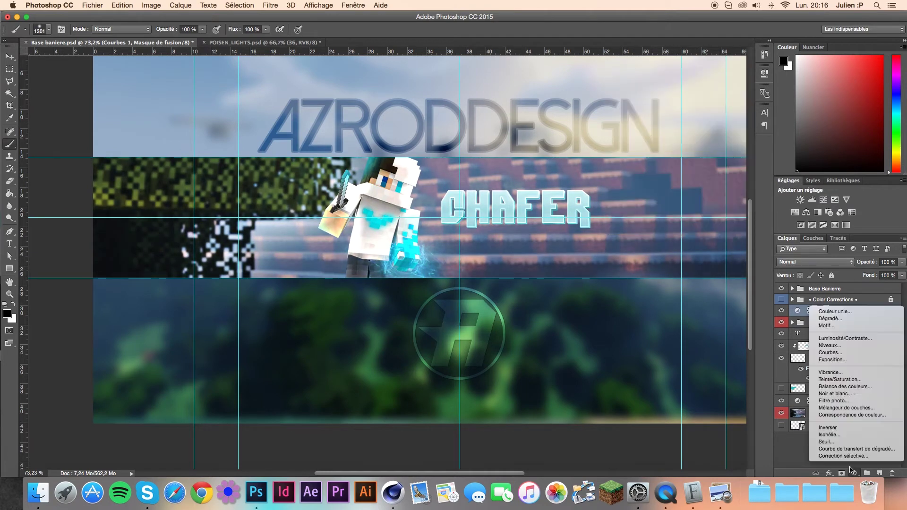
{"action": "left_click", "coordinate": [856, 347]}
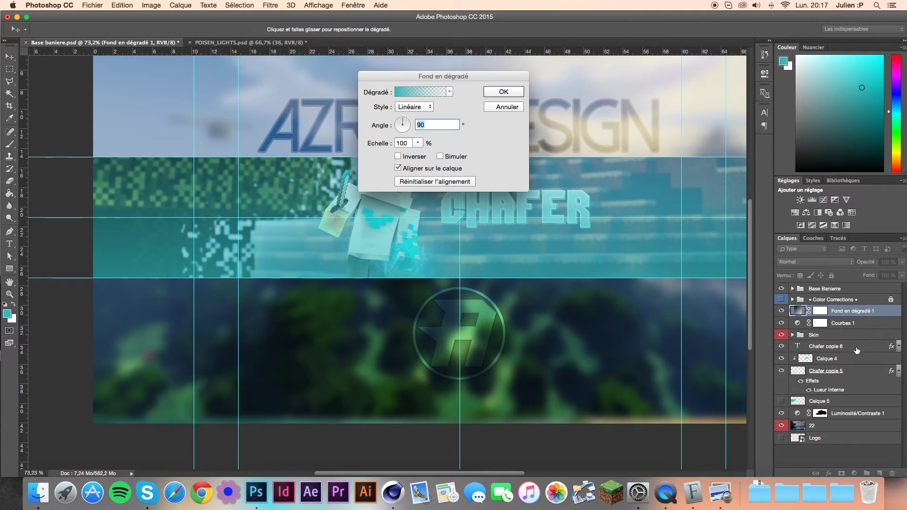
Give the gradient fill an orange colour stop and blend it in Incrustation mode
{"action": "left_click", "coordinate": [419, 91]}
{"action": "left_click", "coordinate": [365, 178]}
{"action": "double_click", "coordinate": [334, 255]}
{"action": "key", "text": "Return"}
{"action": "key", "text": "Return"}
{"action": "left_click", "coordinate": [419, 92]}
{"action": "key", "text": "Return"}
{"action": "key", "text": "Return"}
{"action": "scroll", "coordinate": [801, 262], "scroll_direction": "down", "scroll_amount": 3}
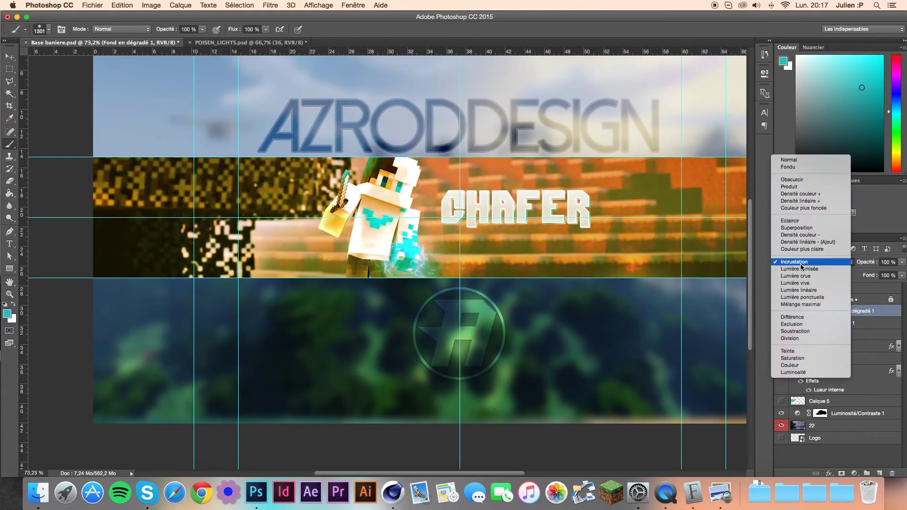
{"action": "scroll", "coordinate": [802, 263], "scroll_direction": "down", "scroll_amount": 1}
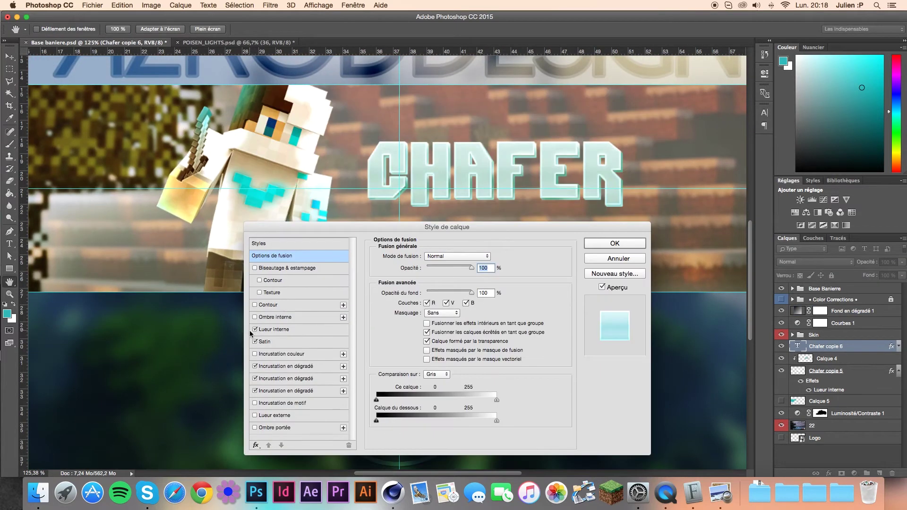
Revisit CHAFER's layer style and the Curves settings, then select Calque 5 for brushing
{"action": "left_click", "coordinate": [256, 366]}
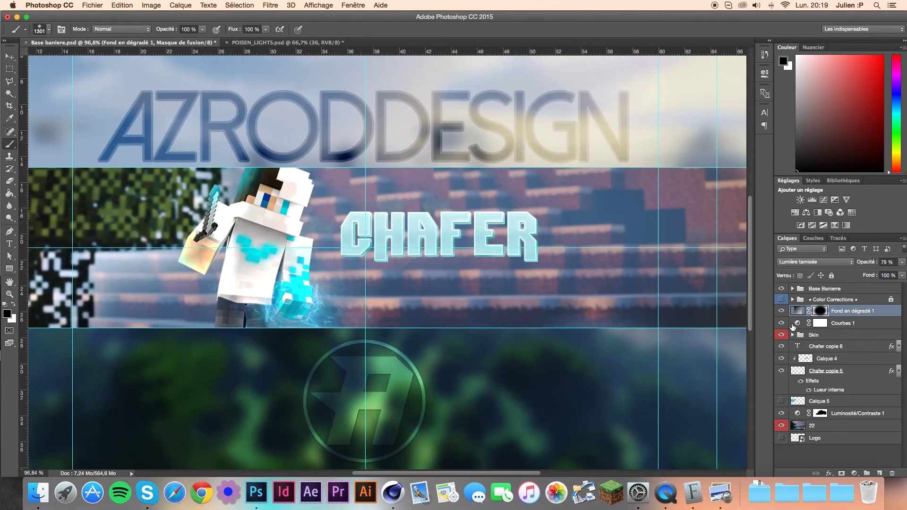
{"action": "double_click", "coordinate": [794, 324]}
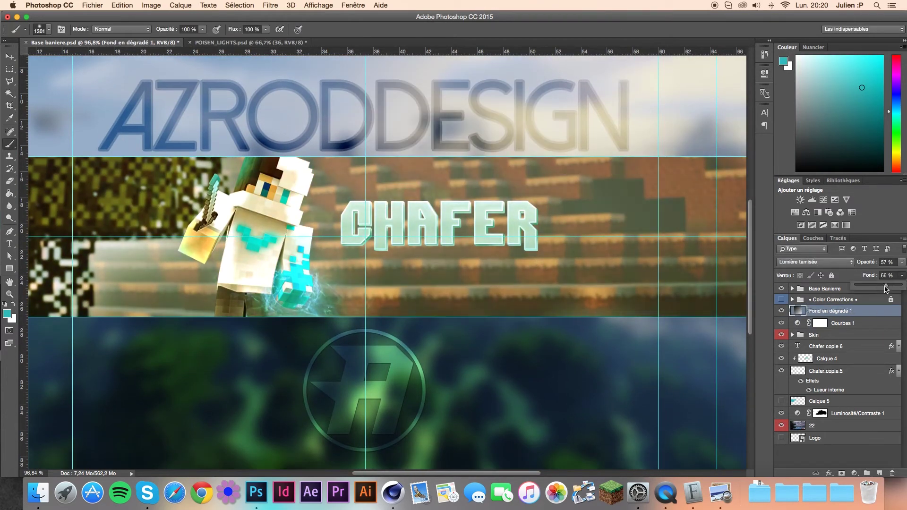
{"action": "left_click", "coordinate": [844, 402]}
{"action": "right_click", "coordinate": [509, 234]}
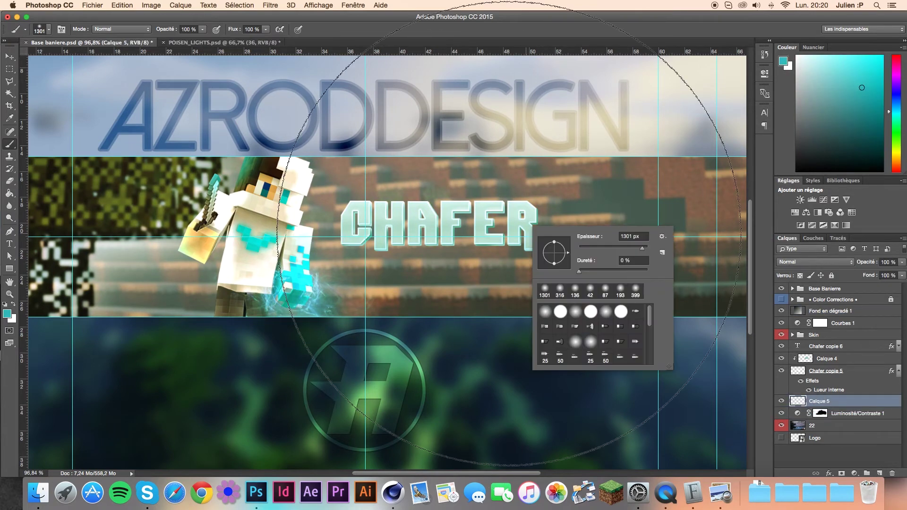
Open ShaDowZz_1KPack.psd from the GFX Packs folder
{"action": "key", "text": "Escape"}
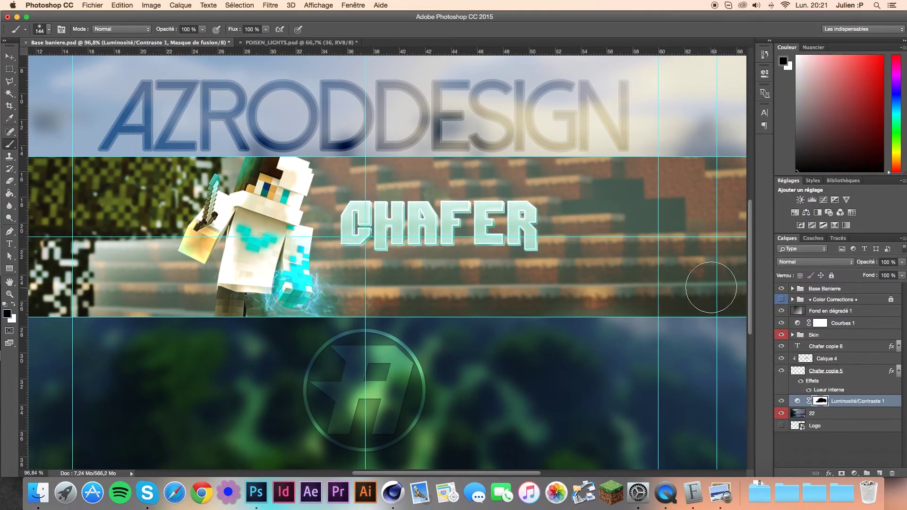
{"action": "key", "text": "ctrl+Tab"}
{"action": "left_click", "coordinate": [792, 321]}
{"action": "left_click", "coordinate": [793, 322]}
{"action": "left_click", "coordinate": [814, 493]}
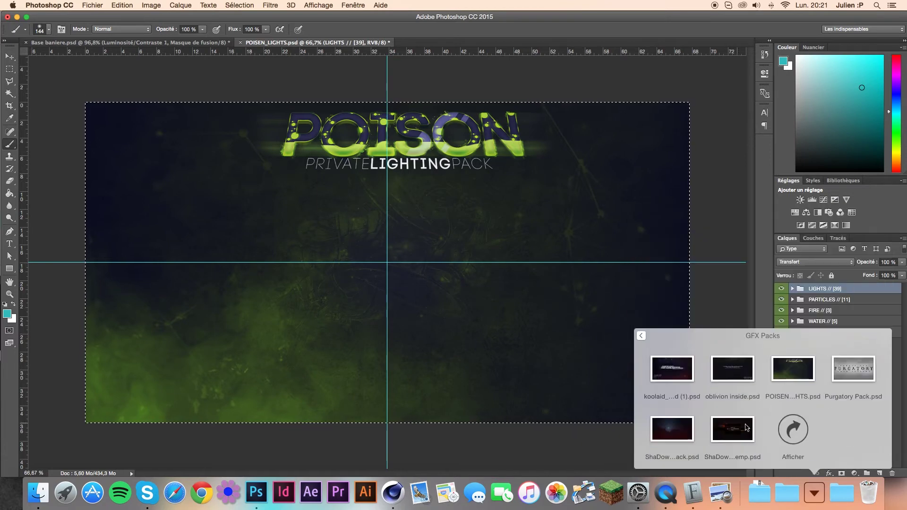
{"action": "left_click", "coordinate": [666, 432]}
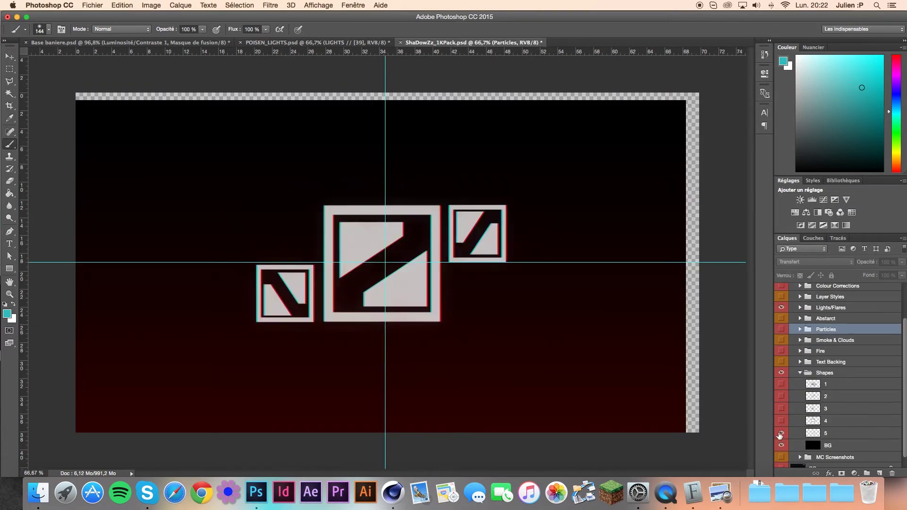
Copy the hexagon shape from the pack and paste it into the banner for resizing
{"action": "left_click", "coordinate": [804, 419]}
{"action": "key", "text": "ctrl+Tab"}
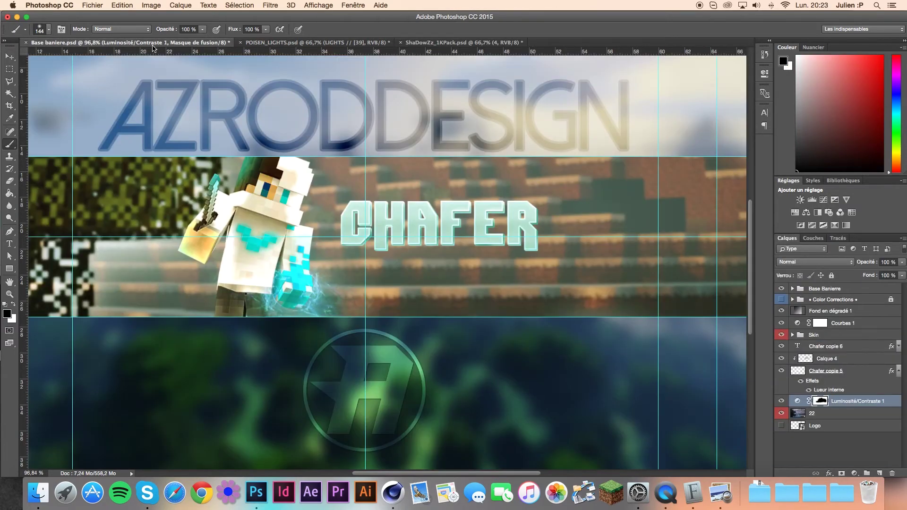
{"action": "key", "text": "ctrl+v"}
{"action": "key", "text": "ctrl+t"}
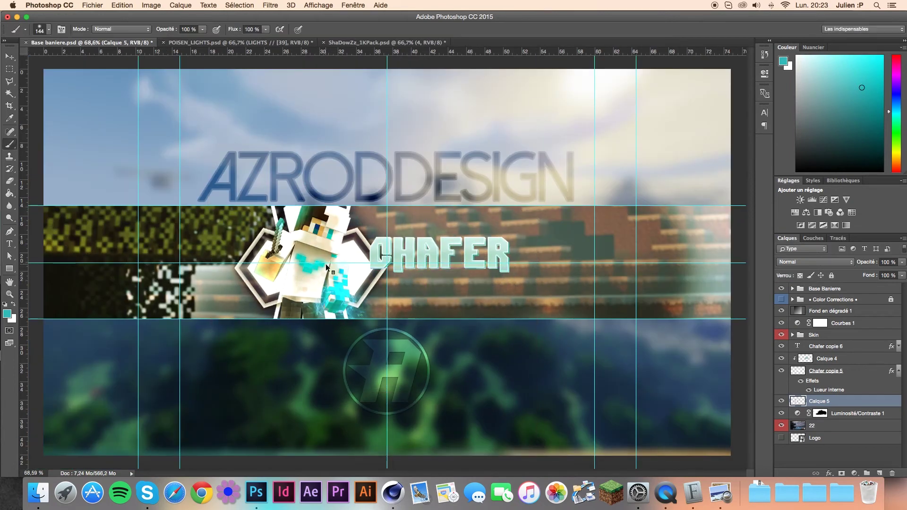
{"action": "scroll", "coordinate": [326, 267], "scroll_direction": "up", "scroll_amount": 2}
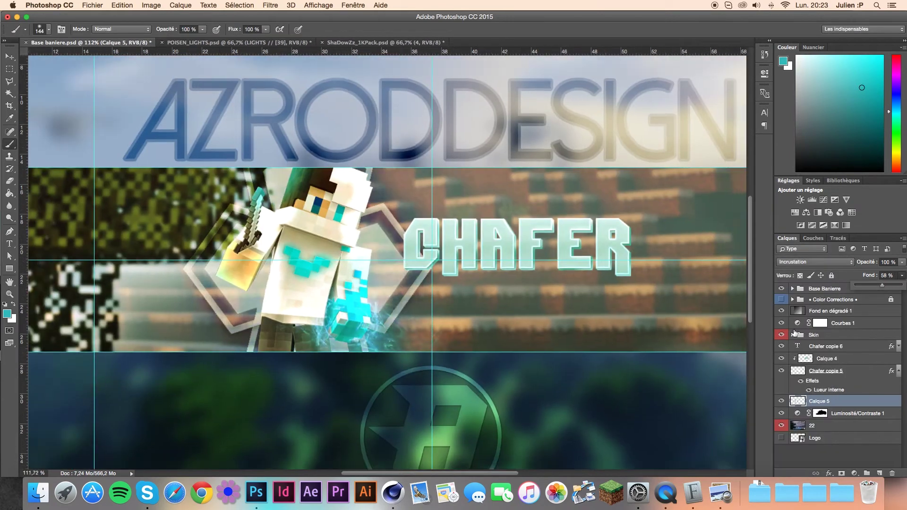
Draw a thin stroke-less full-width rectangle along the band edge and duplicate it for the other edge
{"action": "left_click", "coordinate": [855, 312]}
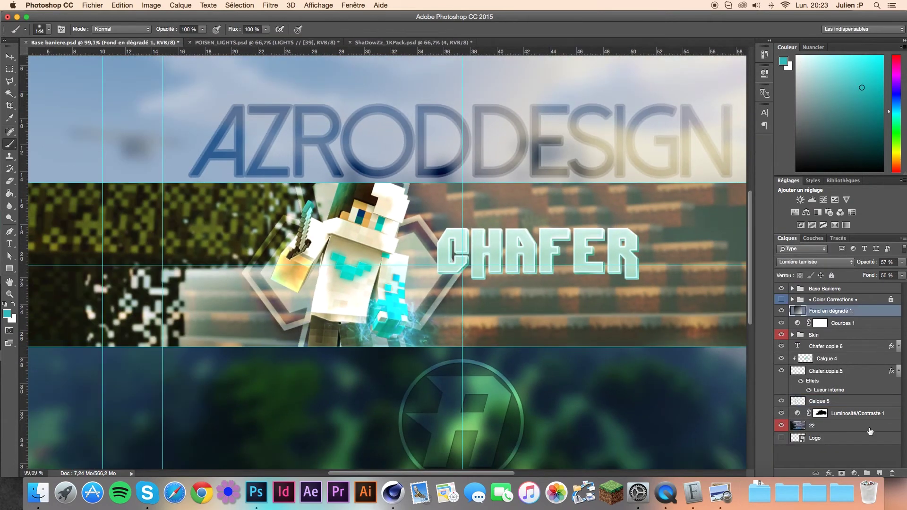
{"action": "scroll", "coordinate": [855, 312], "scroll_direction": "down", "scroll_amount": 2}
{"action": "key", "text": "u"}
{"action": "left_click_drag", "start_coordinate": [51, 312], "coordinate": [722, 315]}
{"action": "left_click", "coordinate": [634, 125]}
{"action": "key", "text": "ctrl+alt+t"}
{"action": "key", "text": "Return"}
Merge the two edge lines into one layer and give it an Inner Glow style
{"action": "key", "text": "ctrl+e"}
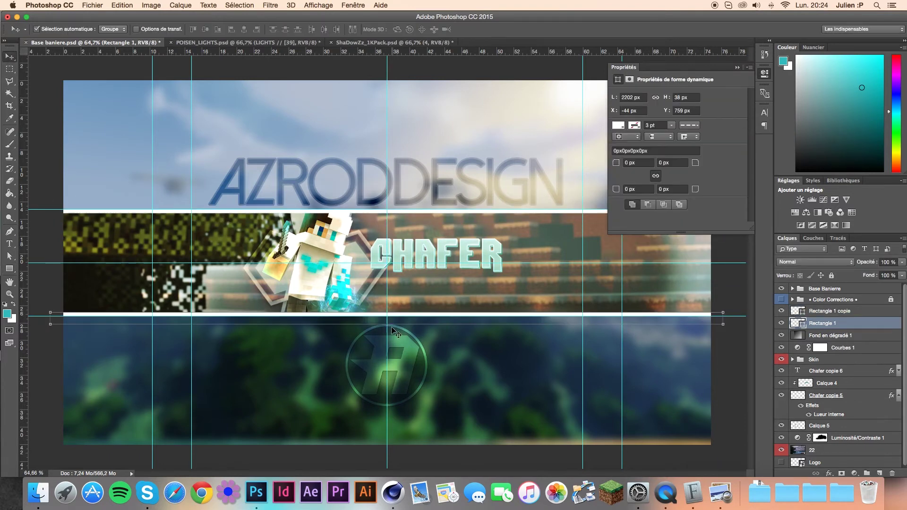
{"action": "scroll", "coordinate": [705, 244], "scroll_direction": "up", "scroll_amount": 2}
{"action": "key", "text": "Return"}
{"action": "scroll", "coordinate": [705, 244], "scroll_direction": "down", "scroll_amount": 2}
Move the skin, CHAFER title and hexagon layers together to a new position
{"action": "left_click", "coordinate": [826, 376]}
{"action": "left_click", "coordinate": [826, 401], "text": "shift"}
{"action": "key", "text": "ctrl+t"}
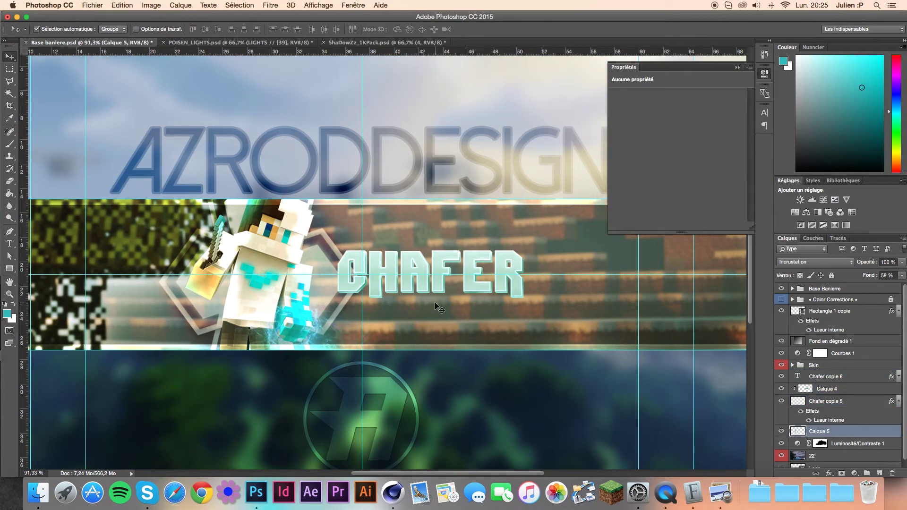
{"action": "key", "text": "bracketleft"}
{"action": "key", "text": "bracketleft"}
{"action": "key", "text": "bracketleft"}
{"action": "key", "text": "ctrl+alt+z"}
{"action": "key", "text": "ctrl+alt+z"}
{"action": "key", "text": "ctrl+alt+z"}
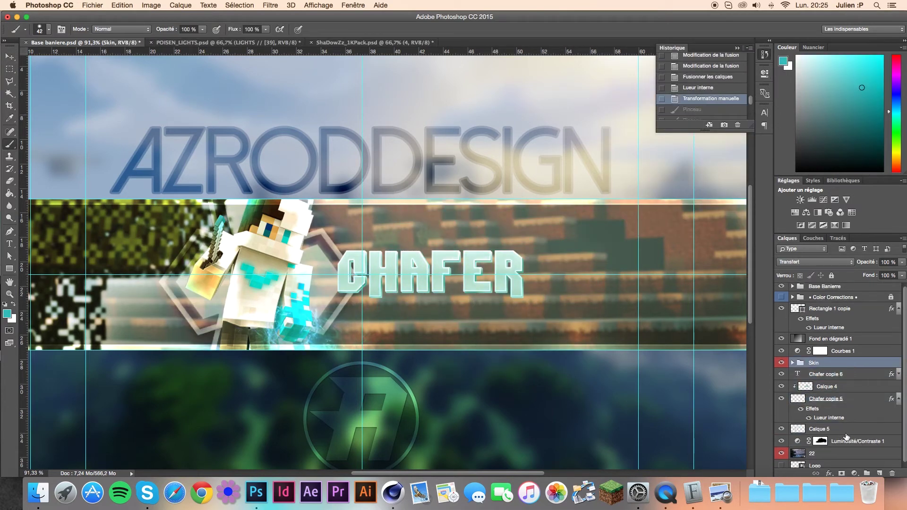
{"action": "left_click", "coordinate": [849, 428], "text": "shift"}
{"action": "key", "text": "ctrl+t"}
{"action": "left_click_drag", "start_coordinate": [476, 310], "coordinate": [461, 299]}
{"action": "key", "text": "Return"}
Move the Logo layer to the top, shrink it and place it at the band's upper right
{"action": "scroll", "coordinate": [461, 300], "scroll_direction": "down", "scroll_amount": 3}
{"action": "key", "text": "v"}
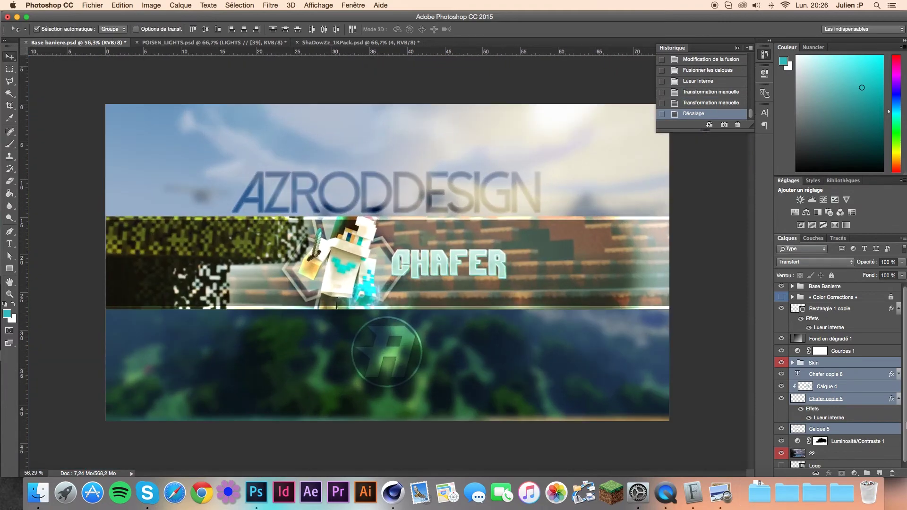
{"action": "left_click_drag", "start_coordinate": [814, 465], "coordinate": [814, 303]}
{"action": "key", "text": "ctrl+t"}
{"action": "scroll", "coordinate": [411, 208], "scroll_direction": "up", "scroll_amount": 3}
{"action": "scroll", "coordinate": [411, 208], "scroll_direction": "down", "scroll_amount": 2}
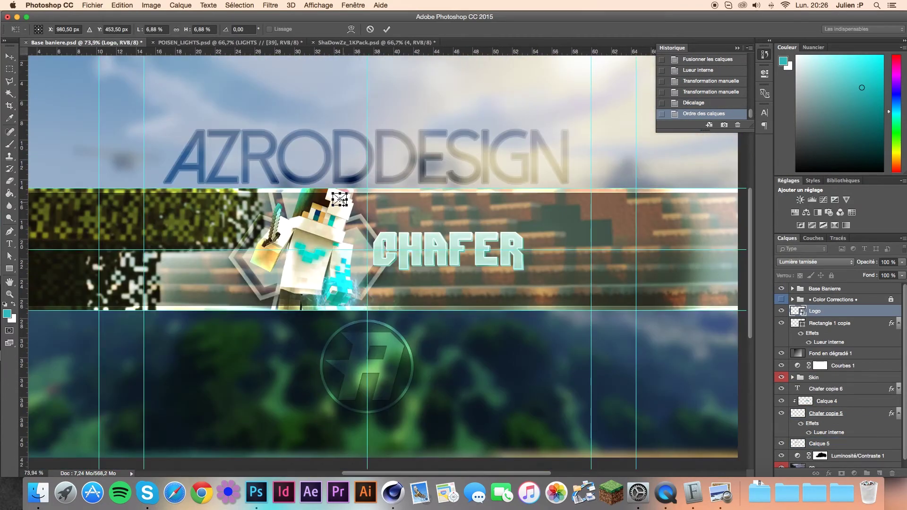
{"action": "scroll", "coordinate": [339, 199], "scroll_direction": "up", "scroll_amount": 2}
{"action": "left_click_drag", "start_coordinate": [339, 199], "coordinate": [680, 202]}
{"action": "key", "text": "ctrl+shift+s"}
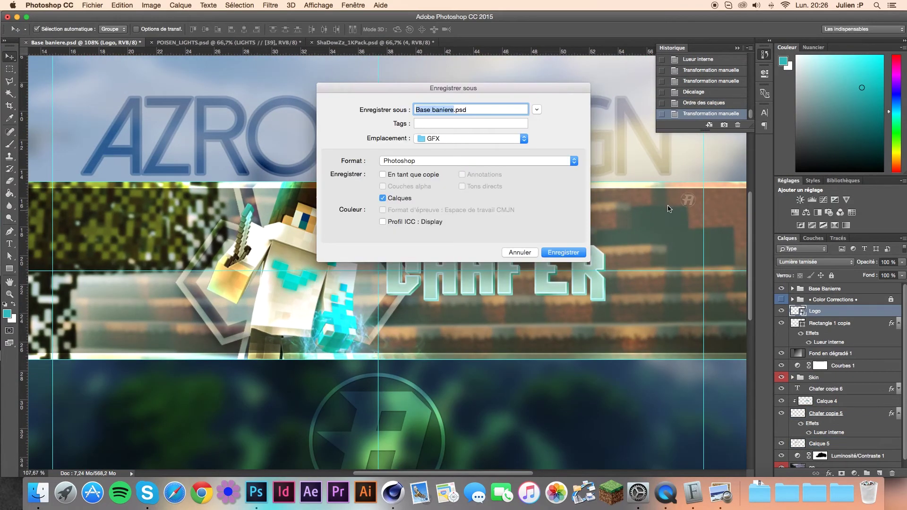
Add '14' text beneath CHAFER and rotate it into place
{"action": "key", "text": "Escape"}
{"action": "key", "text": "t"}
{"action": "key", "text": "ctrl+t"}
{"action": "key", "text": "Escape"}
{"action": "key", "text": "ctrl+t"}
{"action": "right_click", "coordinate": [583, 281]}
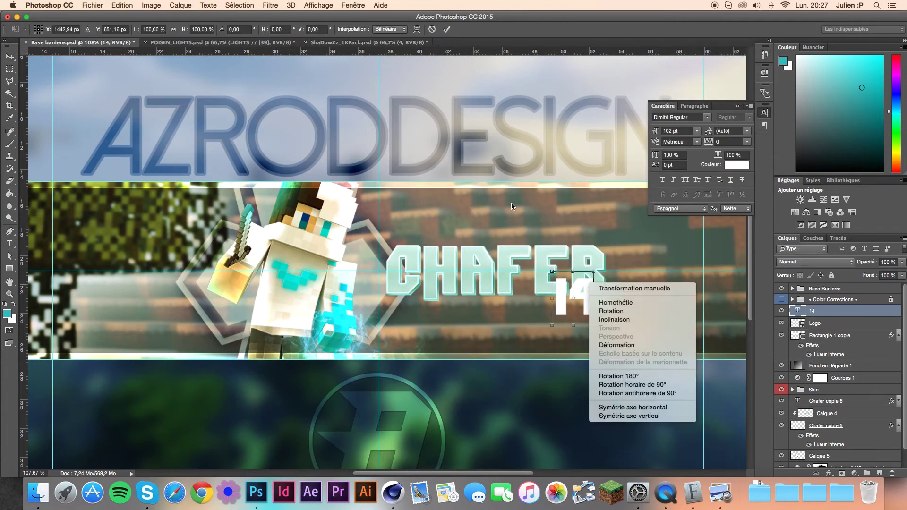
{"action": "left_click", "coordinate": [604, 359]}
{"action": "right_click", "coordinate": [574, 286]}
{"action": "left_click", "coordinate": [591, 293]}
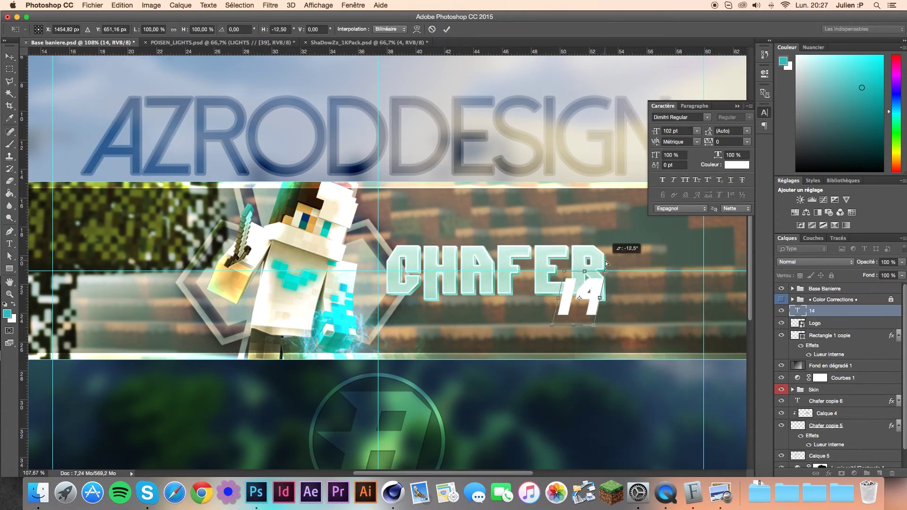
Apply a warp style to the 14 text to tilt and stretch it
{"action": "key", "text": "ctrl+t"}
{"action": "right_click", "coordinate": [577, 298]}
{"action": "left_click", "coordinate": [607, 356]}
{"action": "left_click", "coordinate": [130, 29]}
{"action": "left_click", "coordinate": [142, 183]}
{"action": "key", "text": "ctrl+z"}
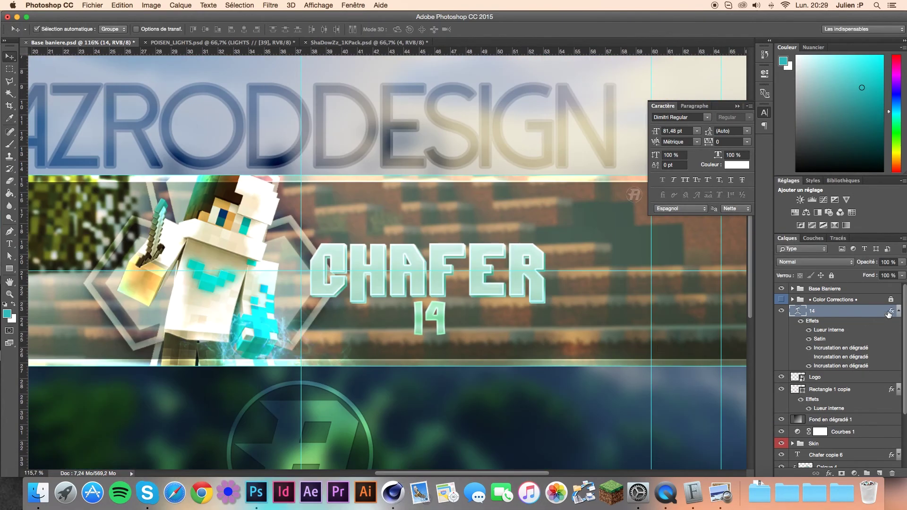
Set the 14 to a darker green and hide the orange gradient fill layer
{"action": "left_click", "coordinate": [897, 313]}
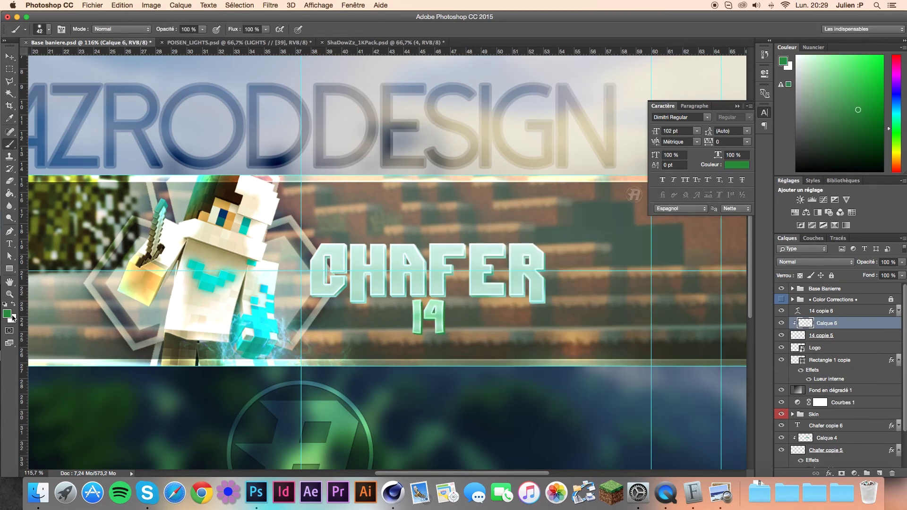
{"action": "left_click_drag", "start_coordinate": [420, 266], "coordinate": [423, 274]}
{"action": "left_click", "coordinate": [781, 390]}
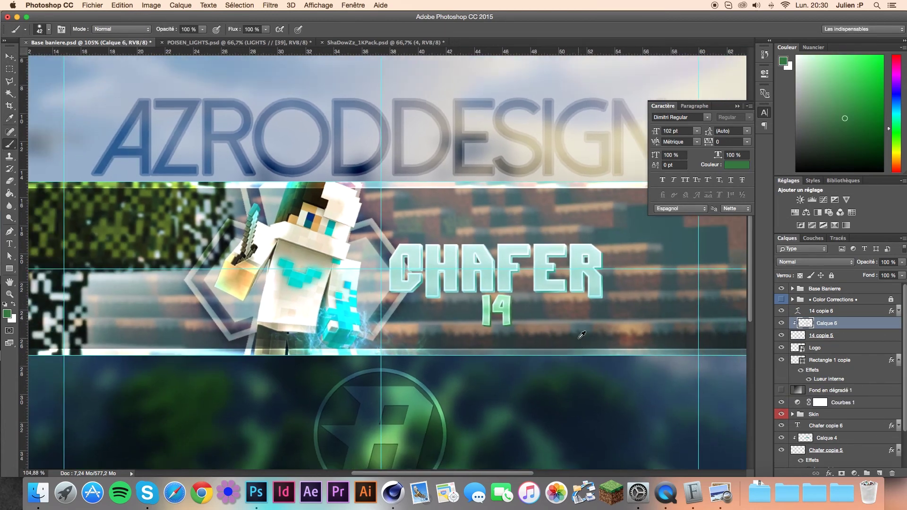
{"action": "left_click", "coordinate": [764, 113]}
Save the banner as Banniere Chafer14.psd and apply the middle-band crop
{"action": "key", "text": "ctrl+shift+s"}
{"action": "type", "text": "Banniere Chafer14.psd"}
{"action": "key", "text": "Return"}
{"action": "key", "text": "Return"}
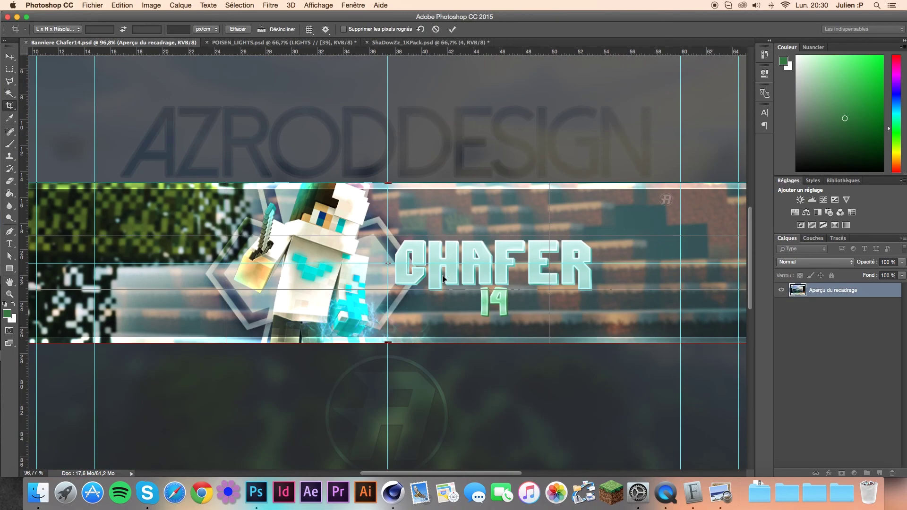
Save the cropped banner as a PNG named 'Banniere Chafer14 Recadrer'
{"action": "key", "text": "ctrl+shift+s"}
{"action": "type", "text": "Recadrer.psd"}
{"action": "key", "text": "Return"}
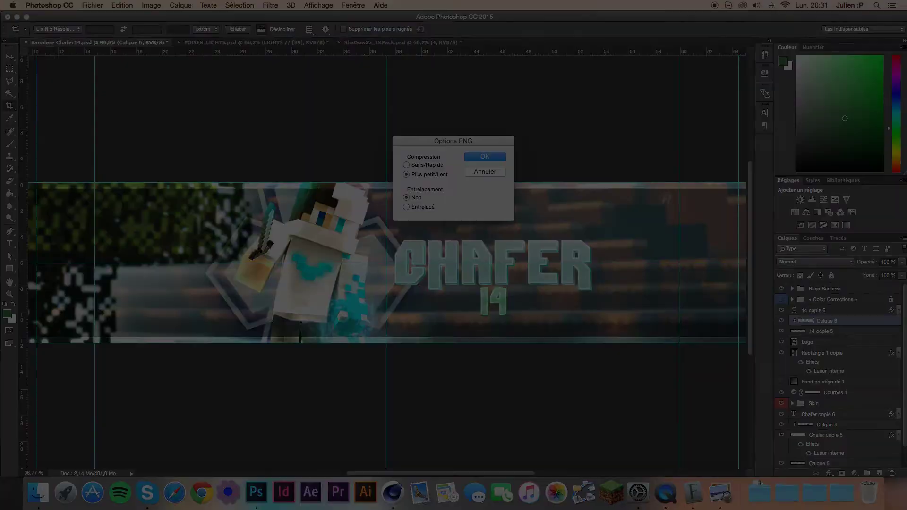